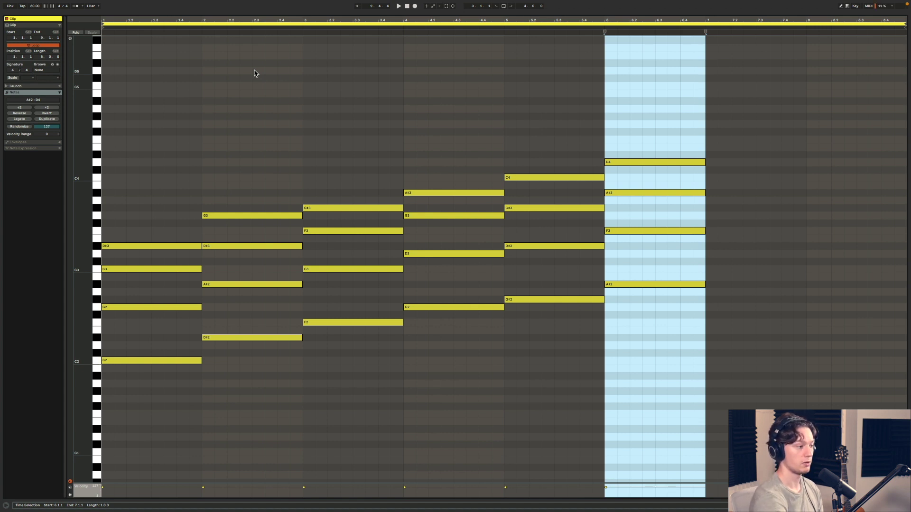
# - Clear all existing notes from the clip and enter a one-bar C minor chord in bar 1 using C1, G1 and E♭2
pyautogui.moveTo(148, 71); pyautogui.dragTo(691, 455)
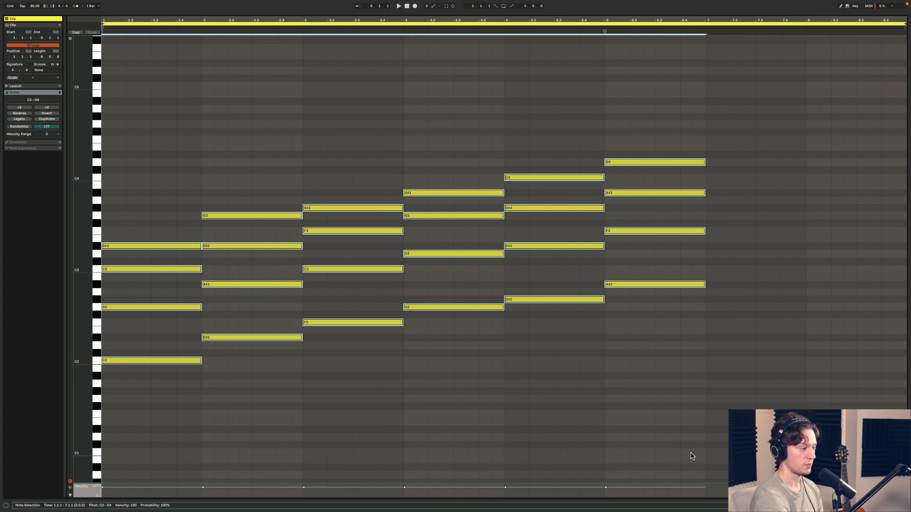
pyautogui.press('Delete')
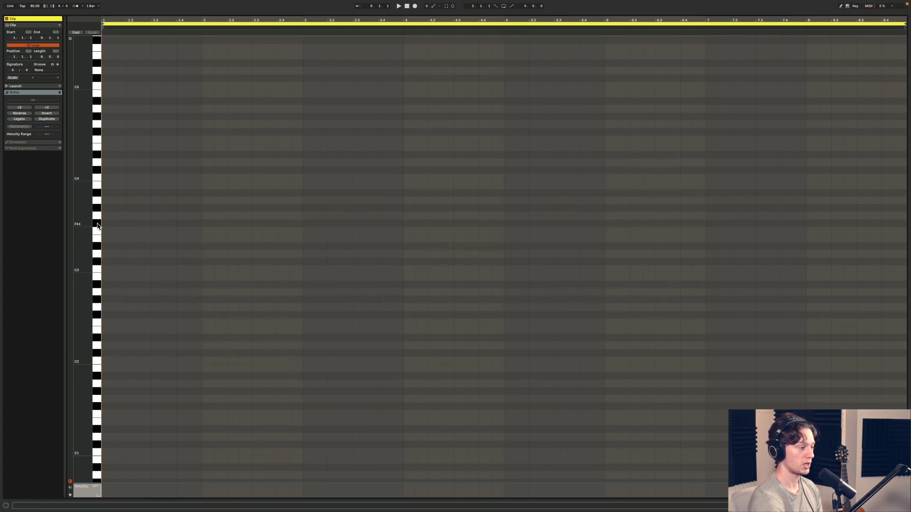
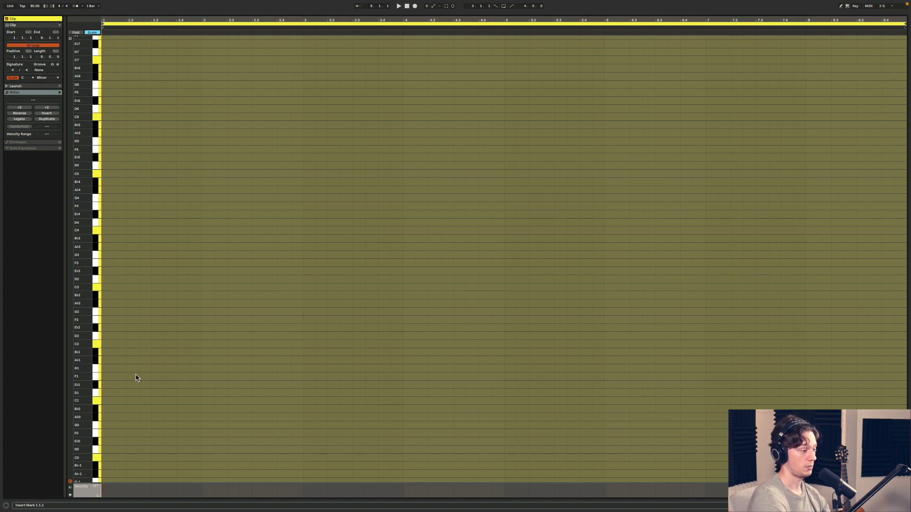
pyautogui.doubleClick(109, 401)
pyautogui.moveTo(112, 401); pyautogui.dragTo(179, 327)
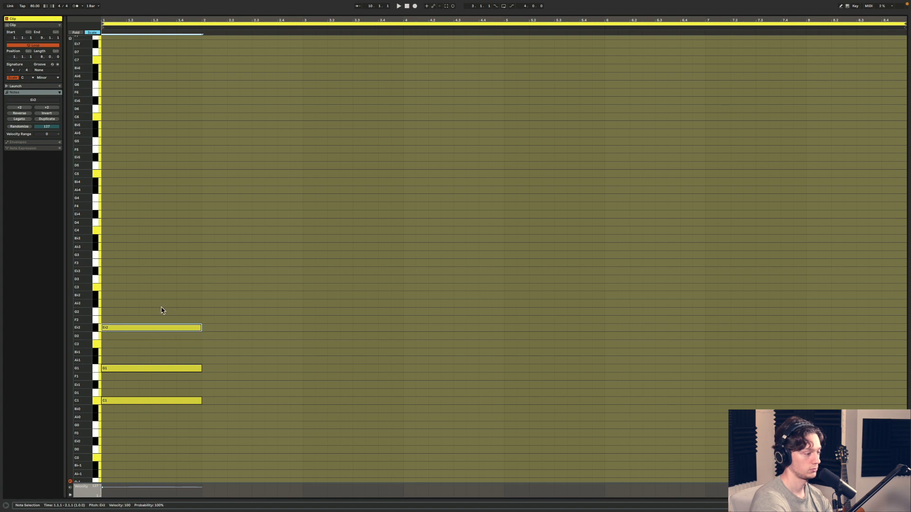
# - Play the C minor chord, and transpose all its notes up one octave to C2, G2 and E♭3
pyautogui.press('space')
pyautogui.moveTo(159, 292); pyautogui.dragTo(158, 450)
pyautogui.hotkey('shift', 'Up')
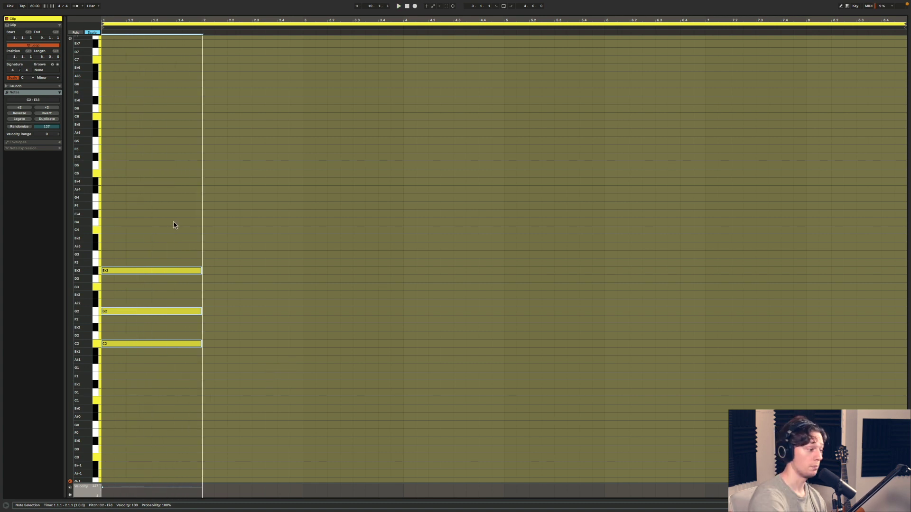
# - Duplicate the chord into bar 2, raise the copy two scale steps to E♭2, B♭2 and G3, and play it back
pyautogui.hotkey('ctrl', 'd')
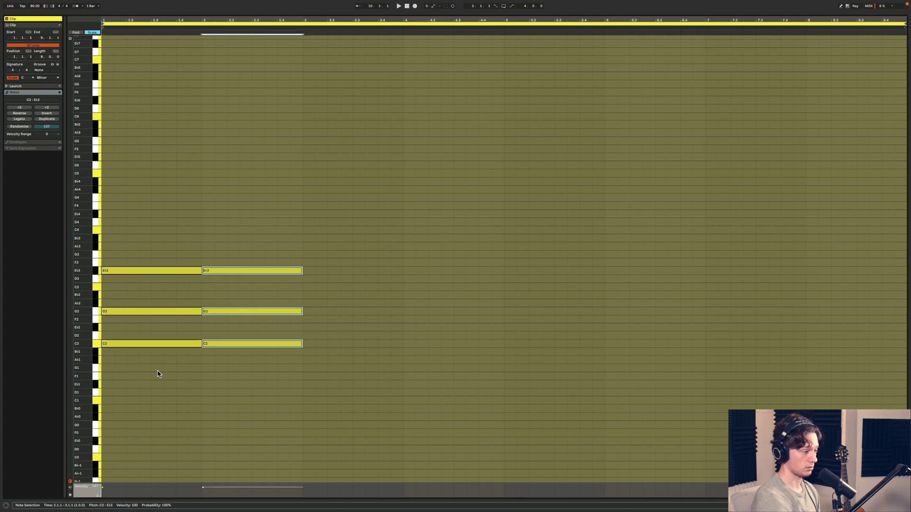
pyautogui.press('Up')
pyautogui.press('Up')
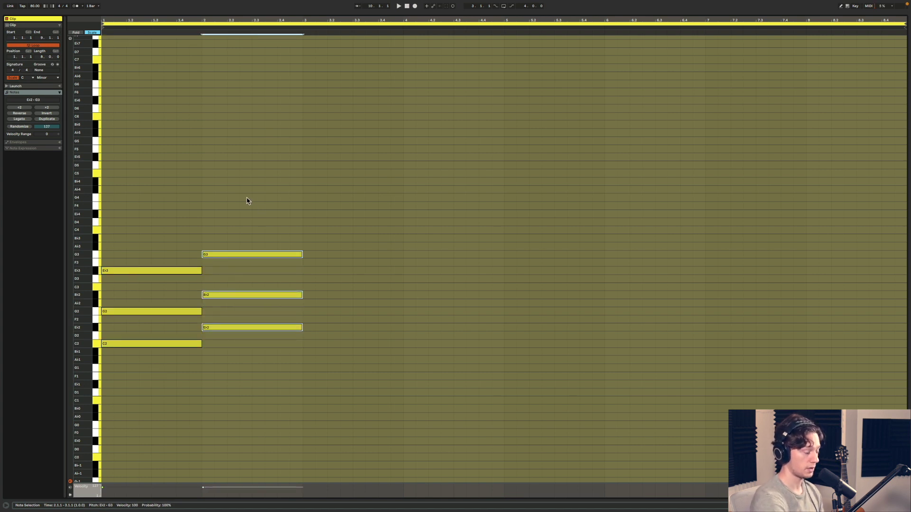
pyautogui.press('space')
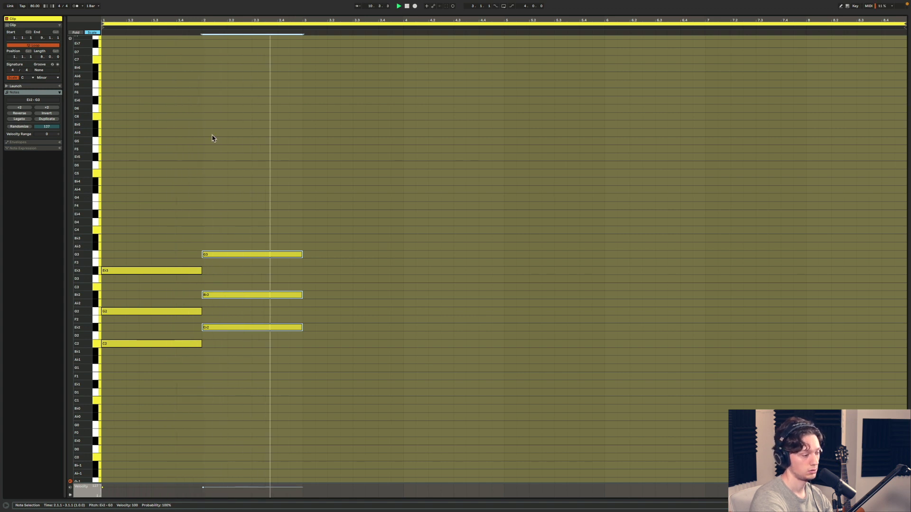
pyautogui.press('space')
# - Duplicate the bar 2 chord into bar 3, raise the copy one scale step to F2, C3 and A♭3, and play it back
pyautogui.click(253, 368)
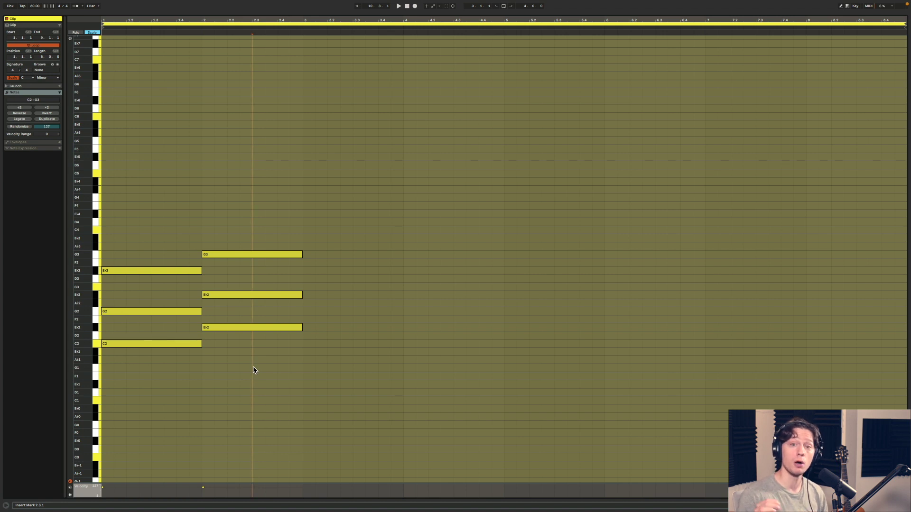
pyautogui.moveTo(220, 120); pyautogui.dragTo(286, 407)
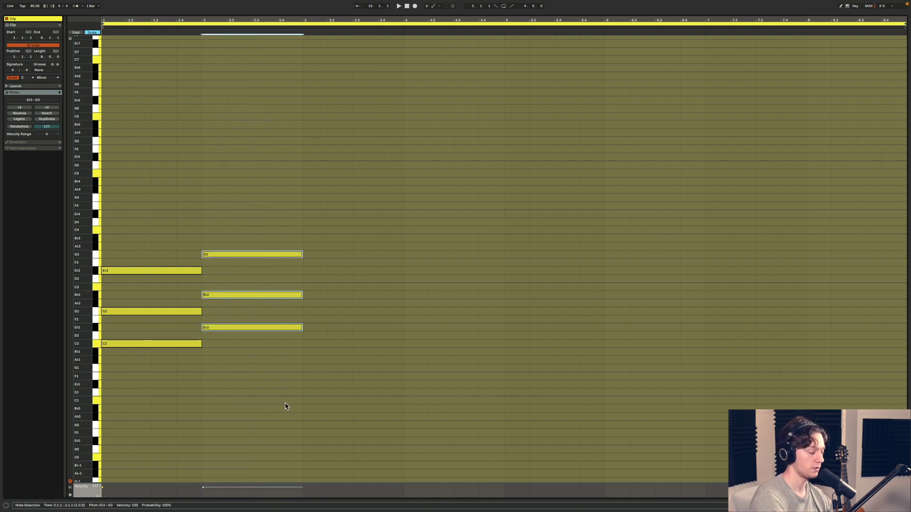
pyautogui.hotkey('ctrl', 'd')
pyautogui.press('Up')
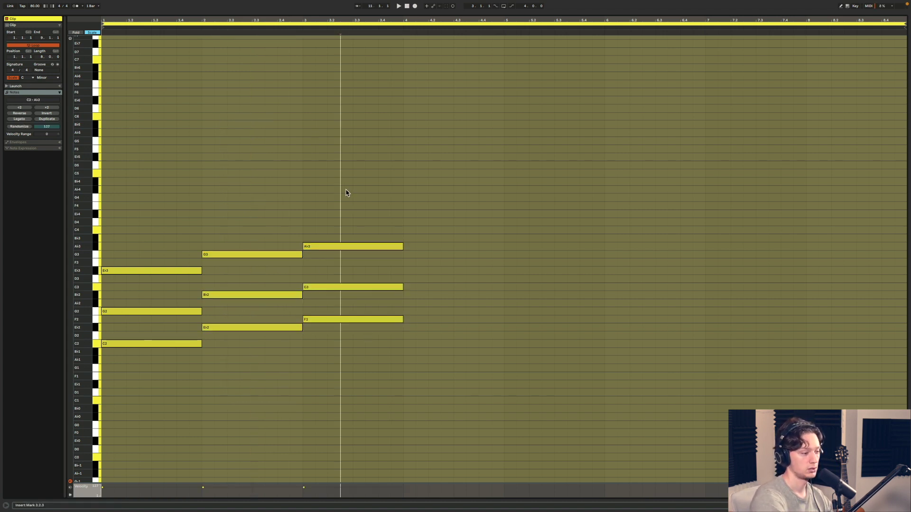
pyautogui.press('space')
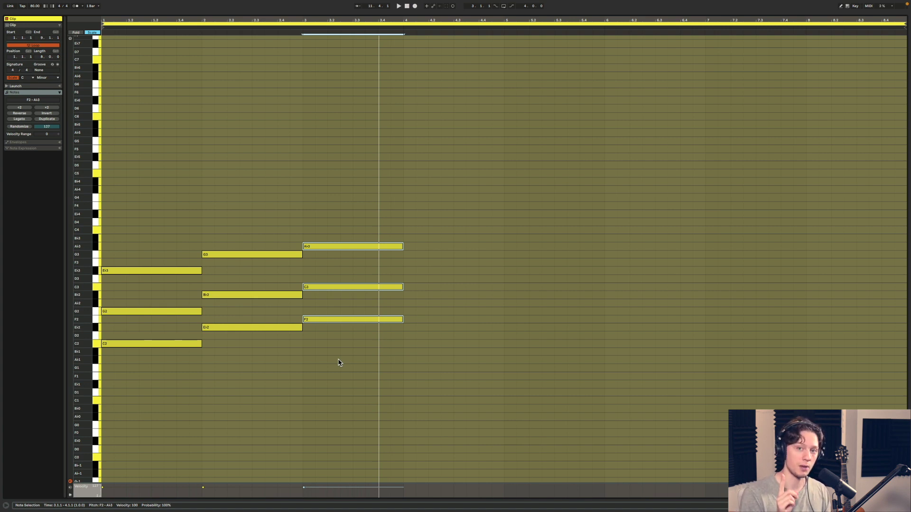
# - Duplicate the bar 3 chord into bar 4, lower the copy four scale steps to B♭1, F2 and D3, and play the progression
pyautogui.moveTo(317, 162); pyautogui.dragTo(369, 344)
pyautogui.hotkey('ctrl', 'd')
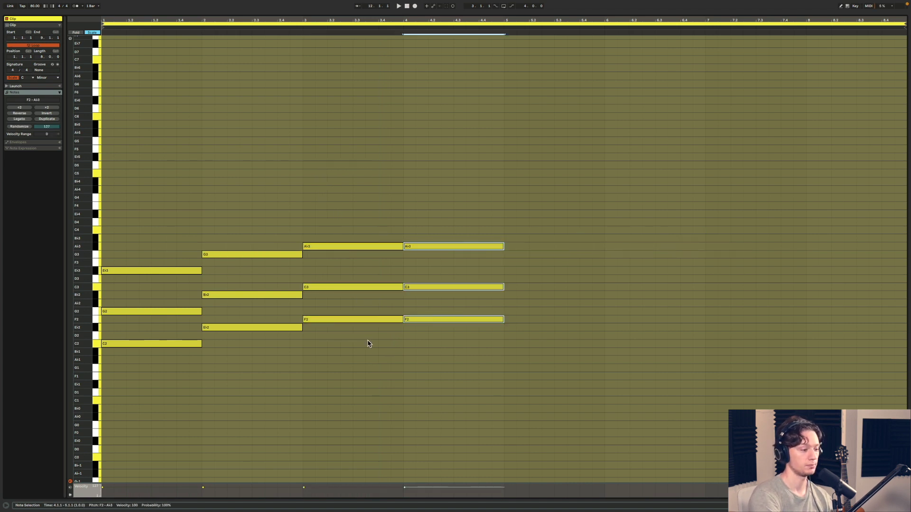
pyautogui.press('Down')
pyautogui.press('Down')
pyautogui.press('Down')
pyautogui.press('Down')
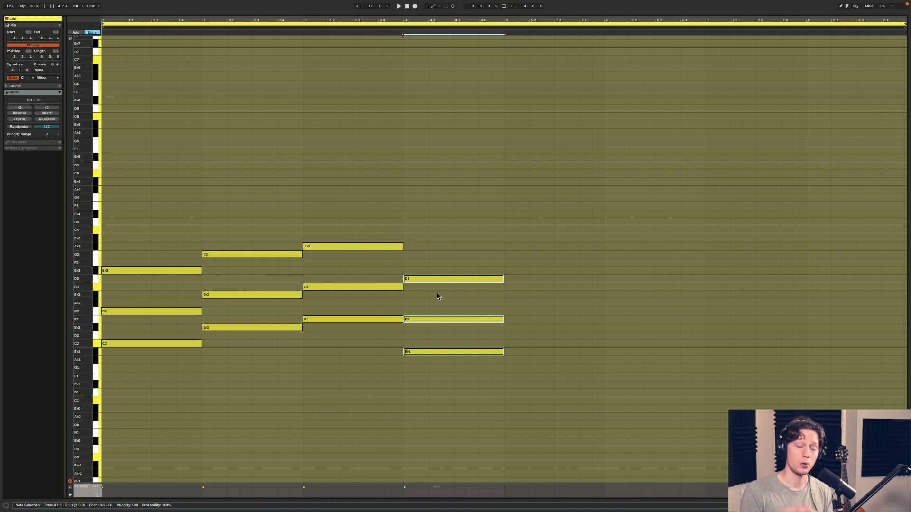
pyautogui.click(471, 190)
pyautogui.press('space')
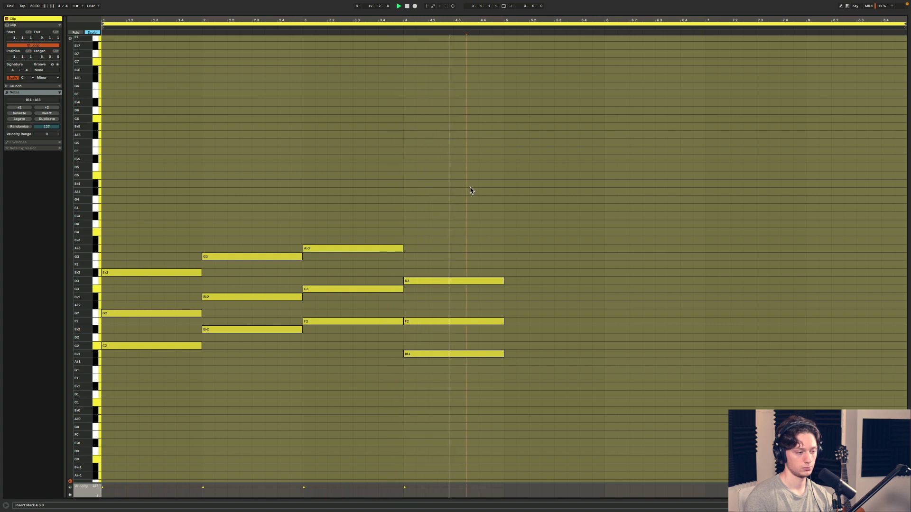
pyautogui.press('space')
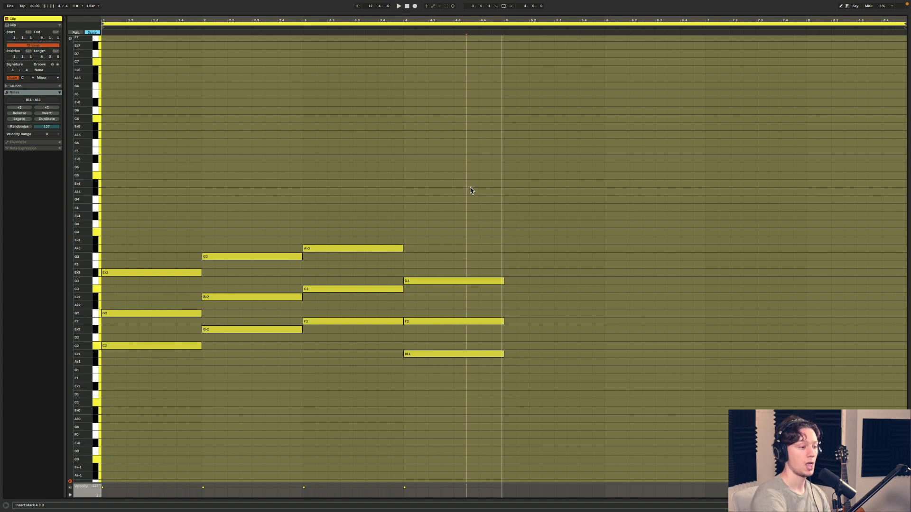
# - Duplicate the bar 4 chord into bar 5 and lower the copy to A♭1, E♭2 and C3
pyautogui.moveTo(470, 188); pyautogui.dragTo(464, 373)
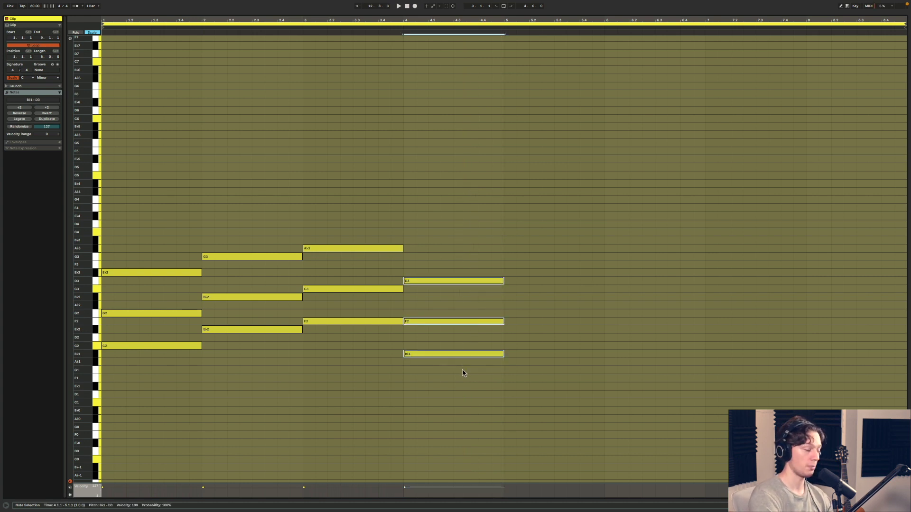
pyautogui.hotkey('ctrl', 'd')
pyautogui.press('Down')
pyautogui.press('Down')
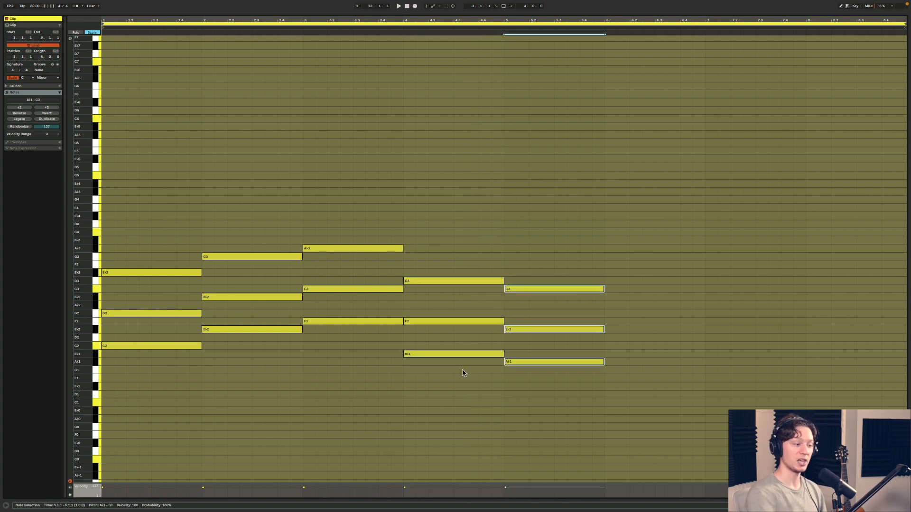
# - Select the chords in bars 3, 4 and 5 one after another to examine the movement between them
pyautogui.moveTo(338, 195); pyautogui.dragTo(344, 353)
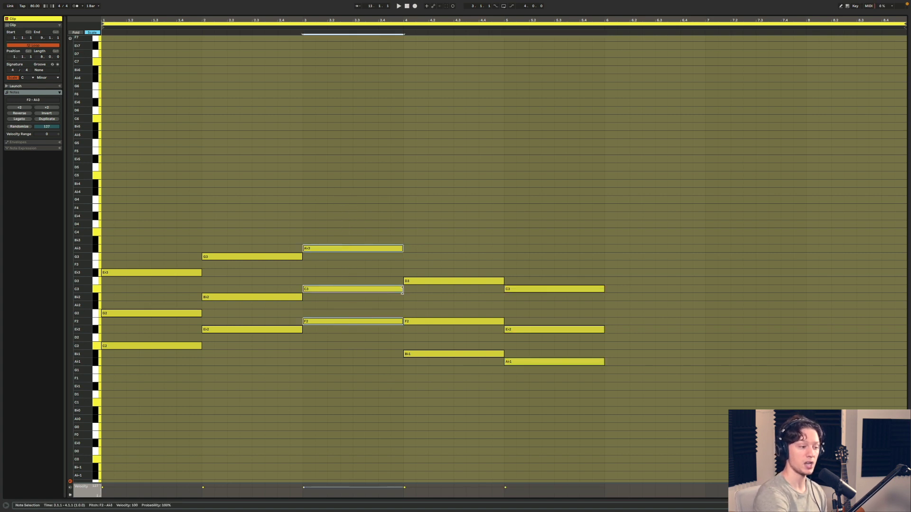
pyautogui.moveTo(444, 234); pyautogui.dragTo(482, 332)
pyautogui.moveTo(523, 251); pyautogui.dragTo(511, 430)
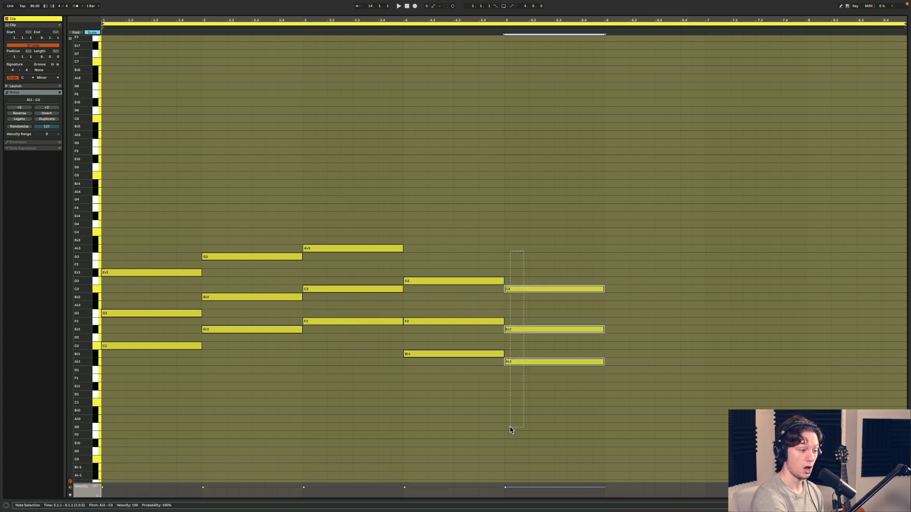
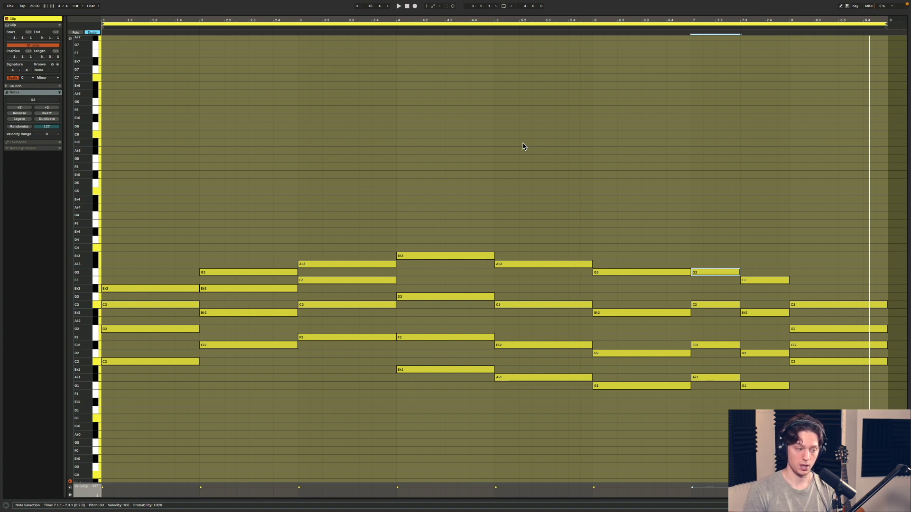
# - Select each chord from bar 5 to bar 8 in turn, and return to the first chord of bar 7 to examine its notes
pyautogui.moveTo(524, 148); pyautogui.dragTo(536, 433)
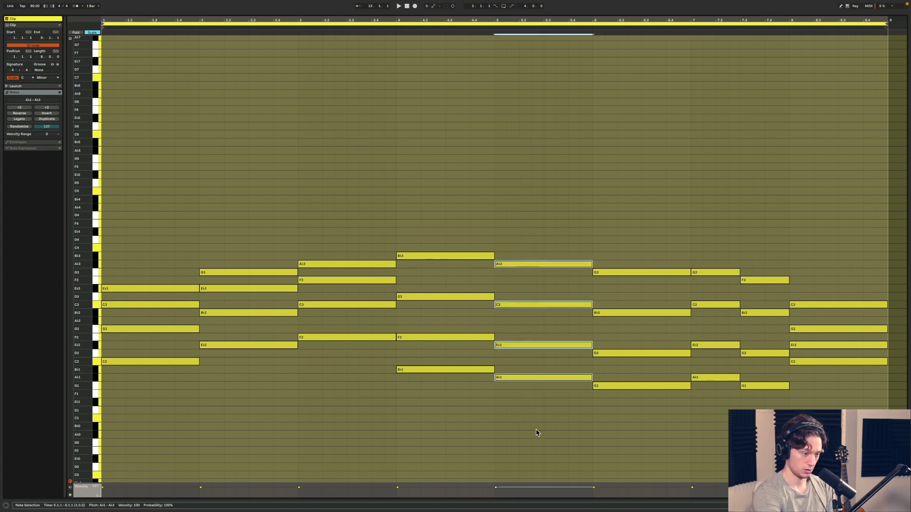
pyautogui.moveTo(636, 249); pyautogui.dragTo(637, 422)
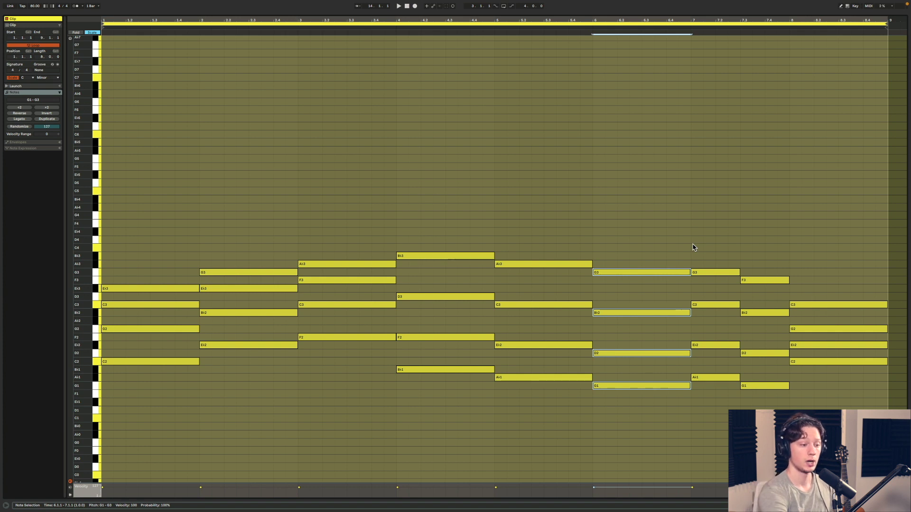
pyautogui.moveTo(710, 246); pyautogui.dragTo(718, 402)
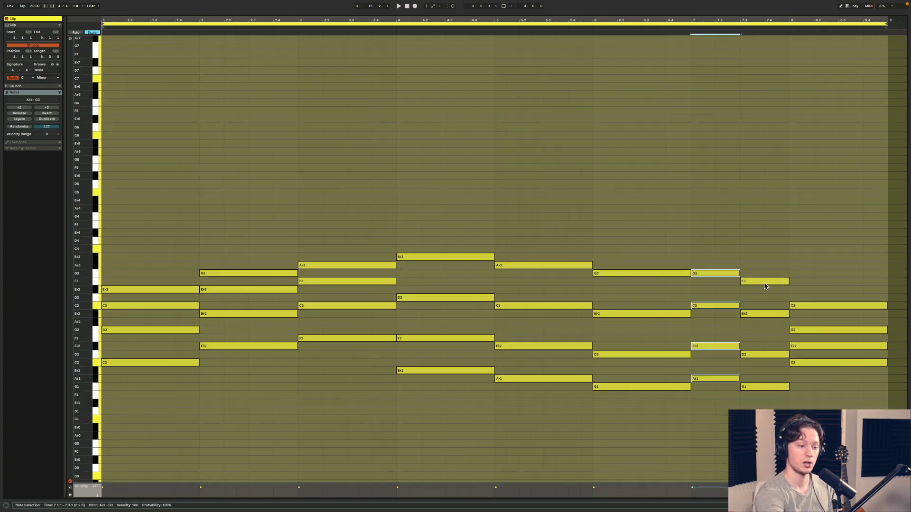
pyautogui.moveTo(755, 267); pyautogui.dragTo(767, 353)
pyautogui.moveTo(807, 261); pyautogui.dragTo(825, 396)
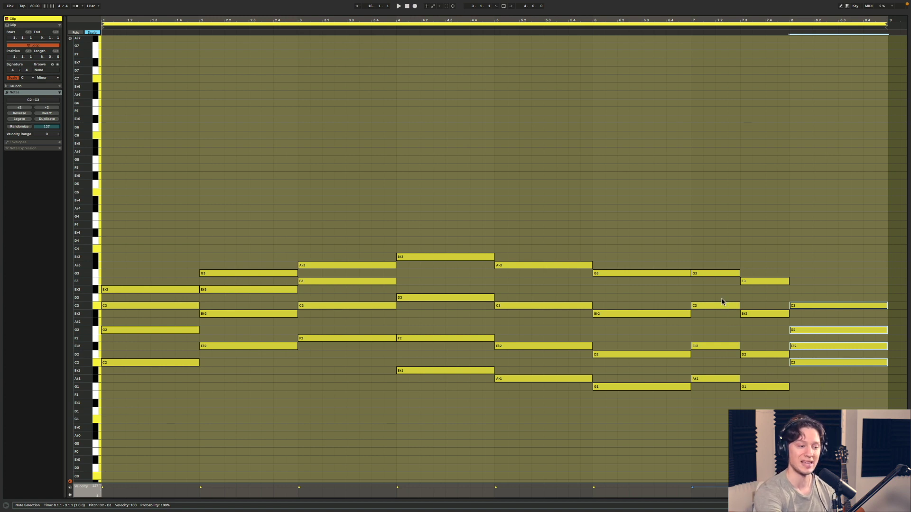
pyautogui.click(696, 240)
pyautogui.moveTo(696, 240); pyautogui.dragTo(716, 403)
# - Add a half-bar test note at A♭4 above bar 7 and raise it by scale steps to G5 to count the interval
pyautogui.doubleClick(698, 208)
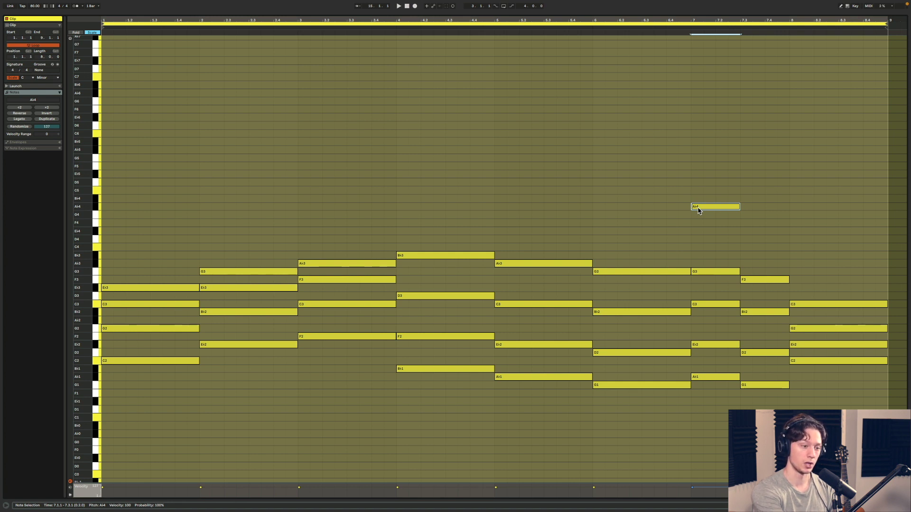
pyautogui.press('Up')
pyautogui.press('Up')
pyautogui.press('Up')
pyautogui.press('Up')
pyautogui.press('Up')
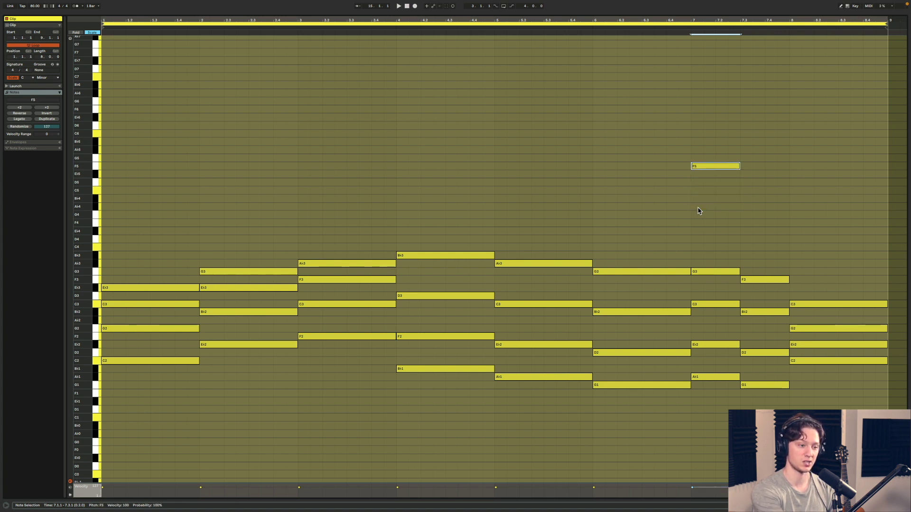
pyautogui.press('Up')
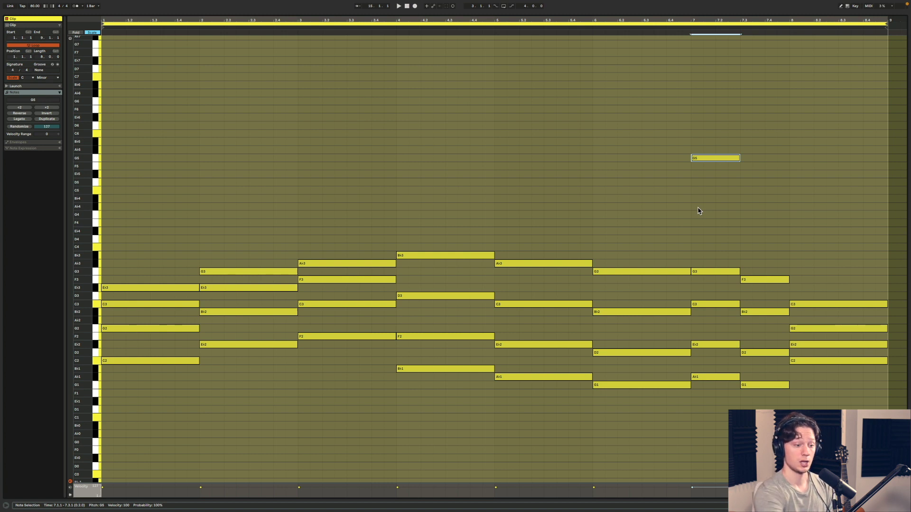
# - Move the test note to G4, raise it by scale steps to F5 to count the interval, and delete it
pyautogui.moveTo(712, 159); pyautogui.dragTo(714, 219)
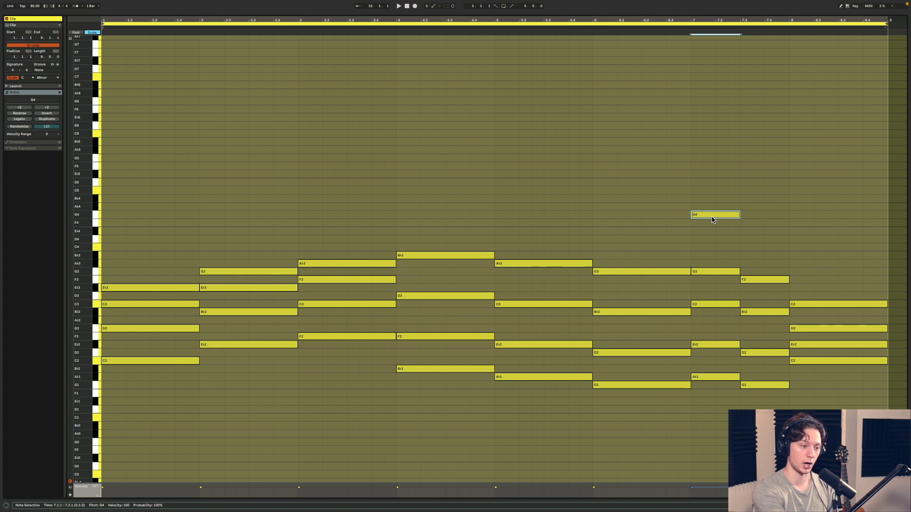
pyautogui.press('Up')
pyautogui.press('Up')
pyautogui.press('Up')
pyautogui.press('Up')
pyautogui.press('Up')
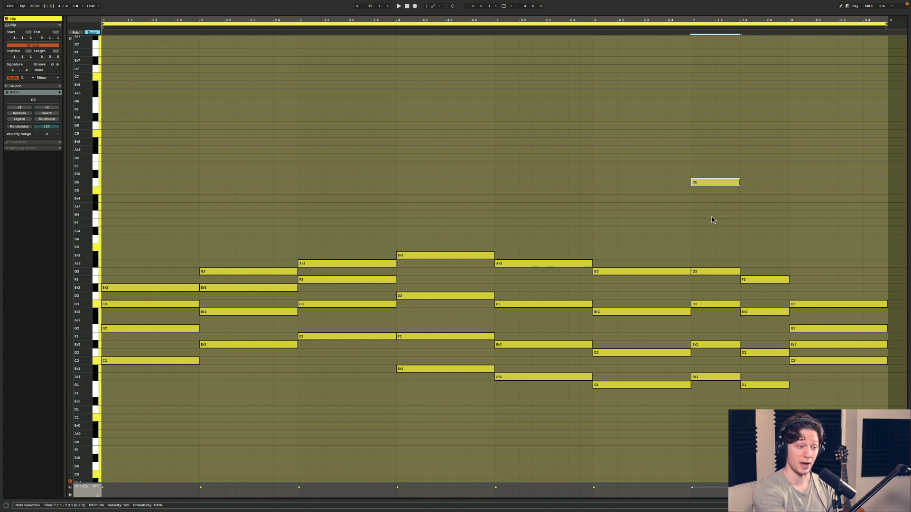
pyautogui.press('Up')
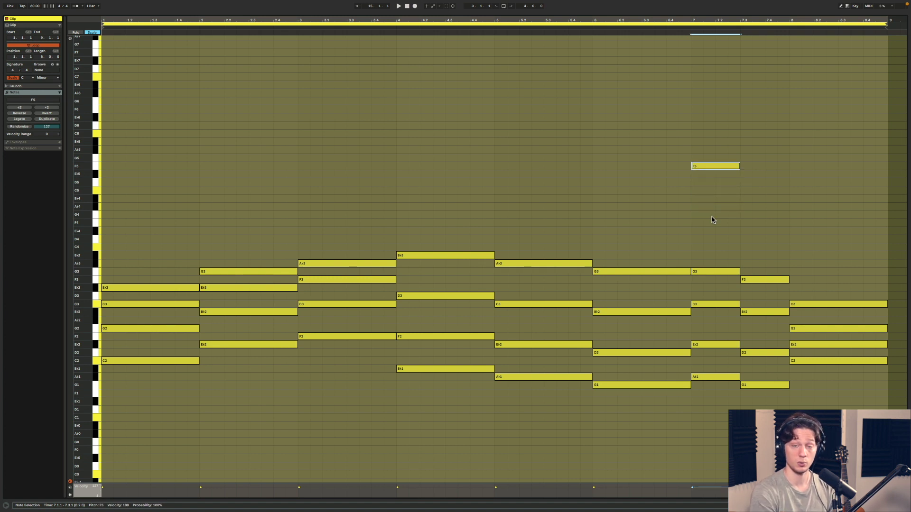
pyautogui.doubleClick(725, 167)
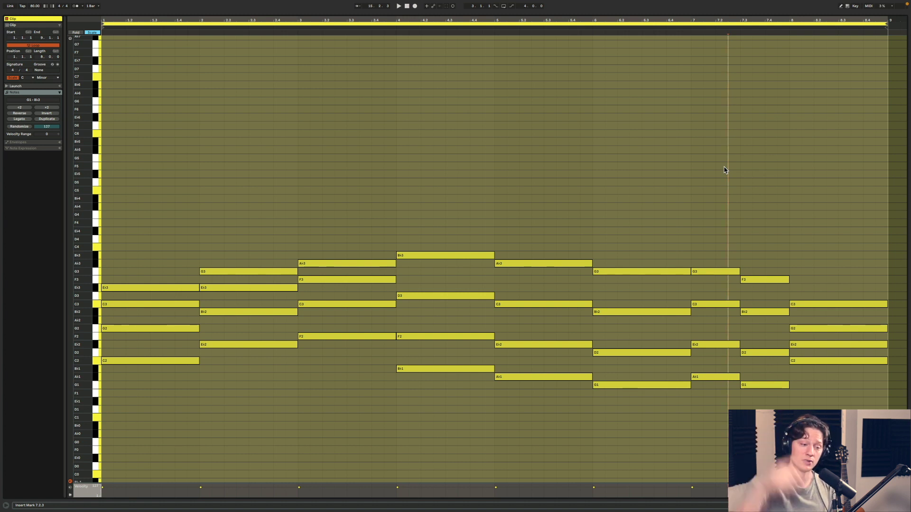
# - Try the bass note of the first bar 7 chord at G1 and return it to A♭1
pyautogui.click(705, 379)
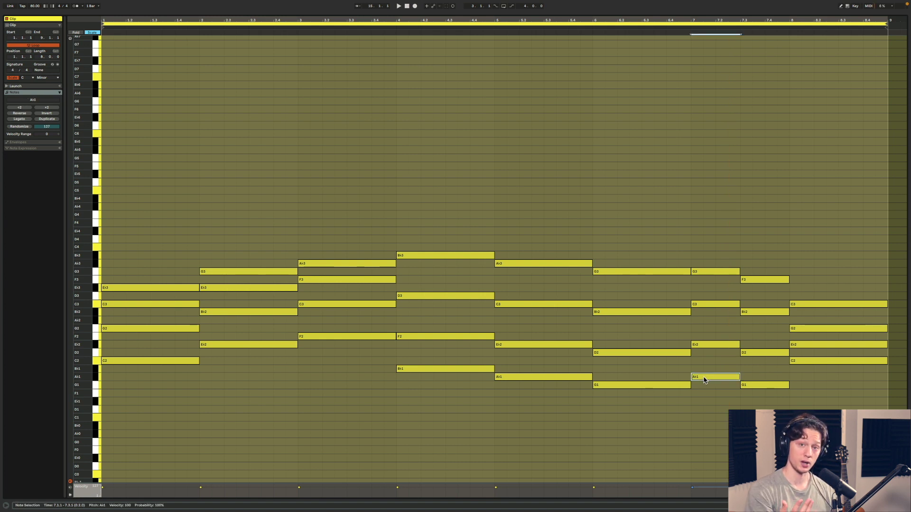
pyautogui.press('Down')
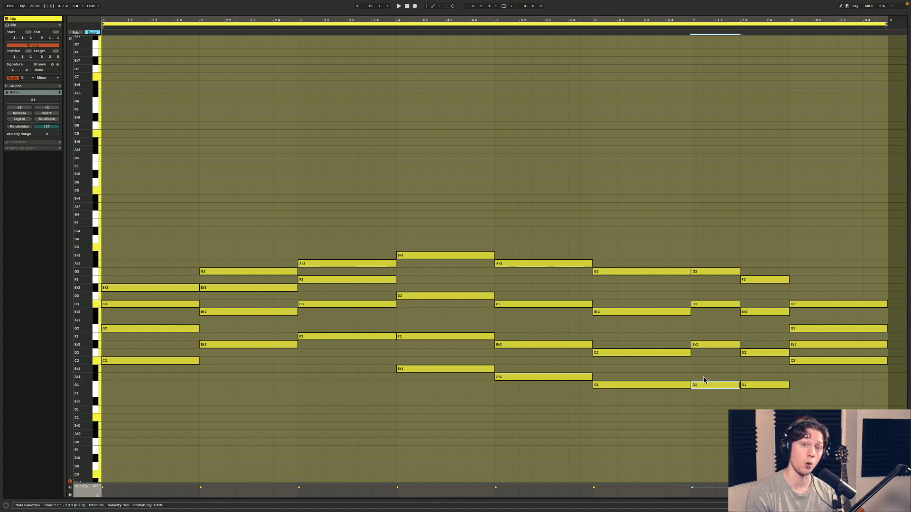
pyautogui.press('Up')
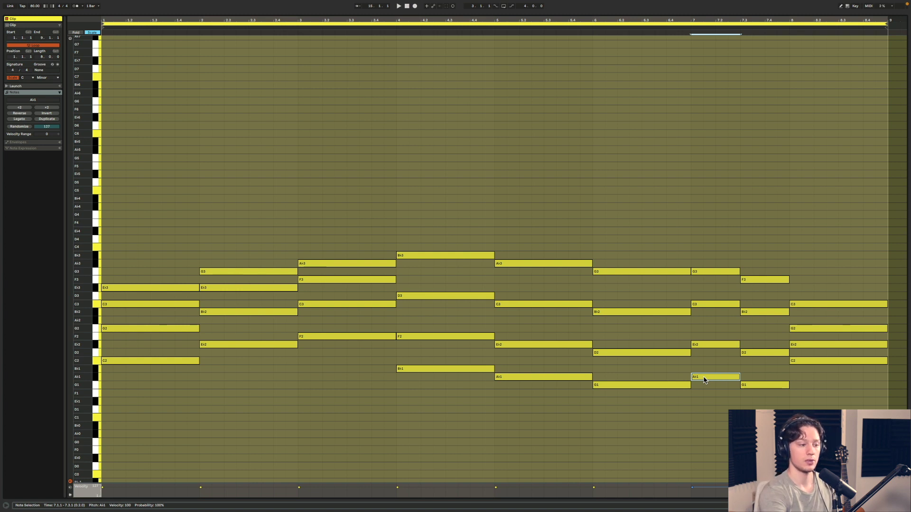
# - Review the chords from bar 5 through bar 8 by selecting them in turn, and play the complete progression
pyautogui.moveTo(545, 229); pyautogui.dragTo(548, 437)
pyautogui.moveTo(623, 227); pyautogui.dragTo(652, 438)
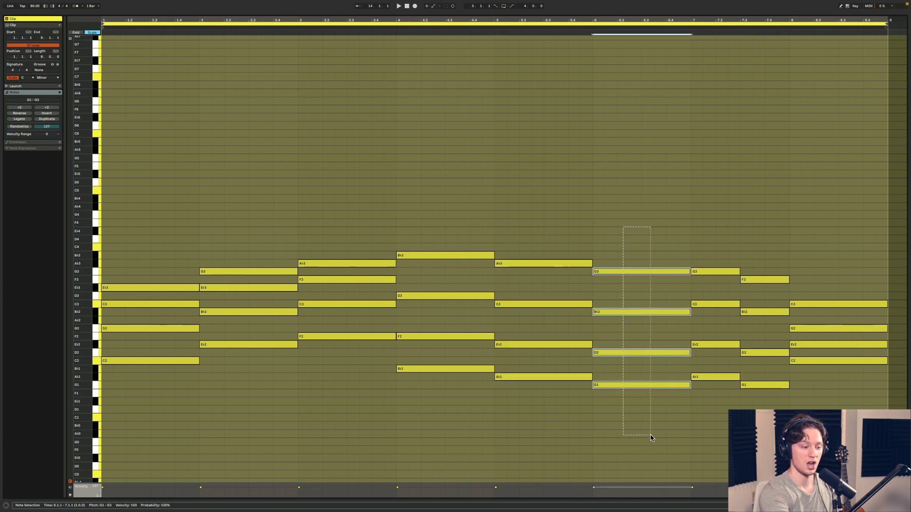
pyautogui.moveTo(720, 233); pyautogui.dragTo(721, 395)
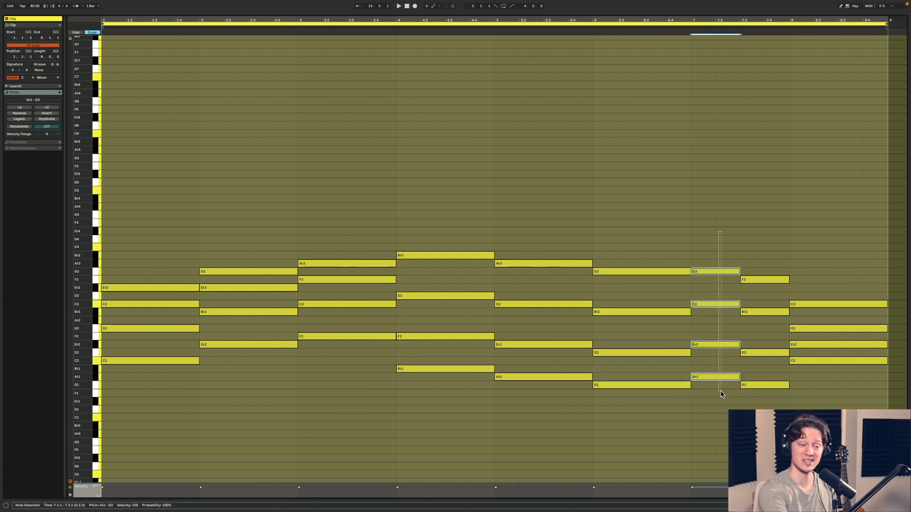
pyautogui.moveTo(766, 259); pyautogui.dragTo(768, 396)
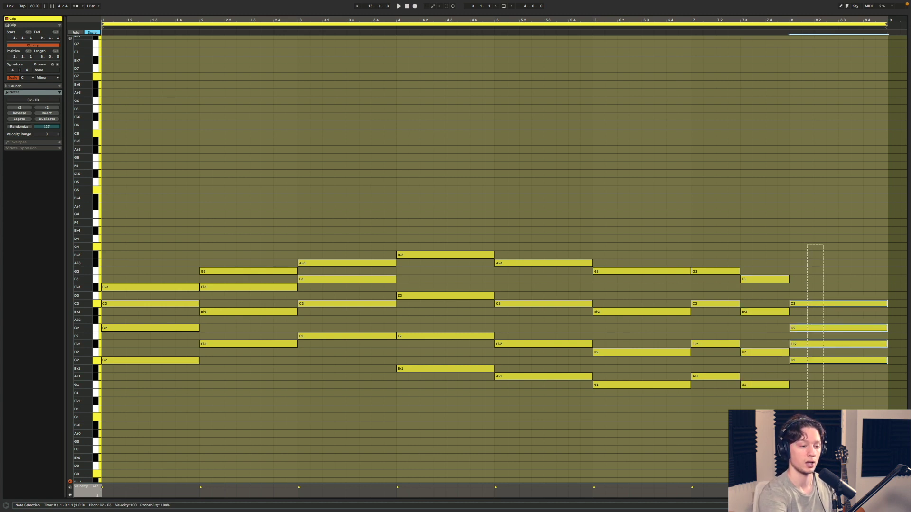
pyautogui.click(803, 249)
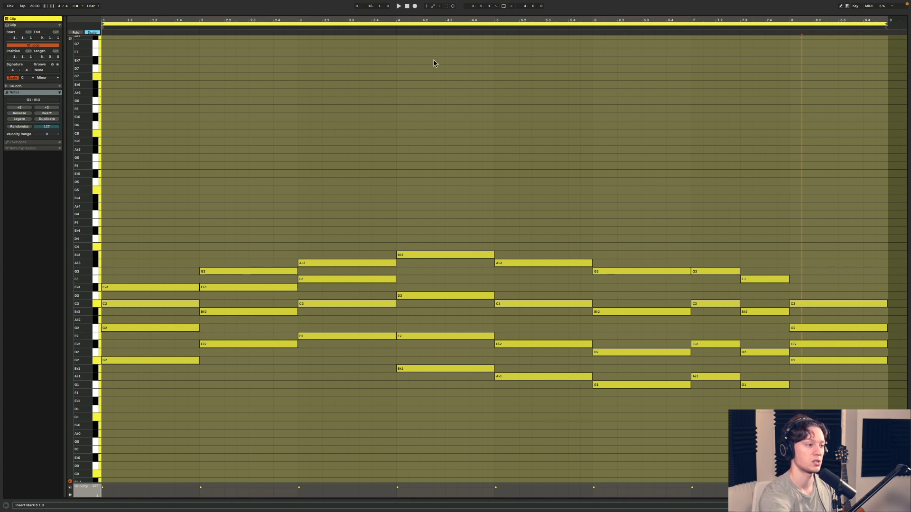
pyautogui.press('space')
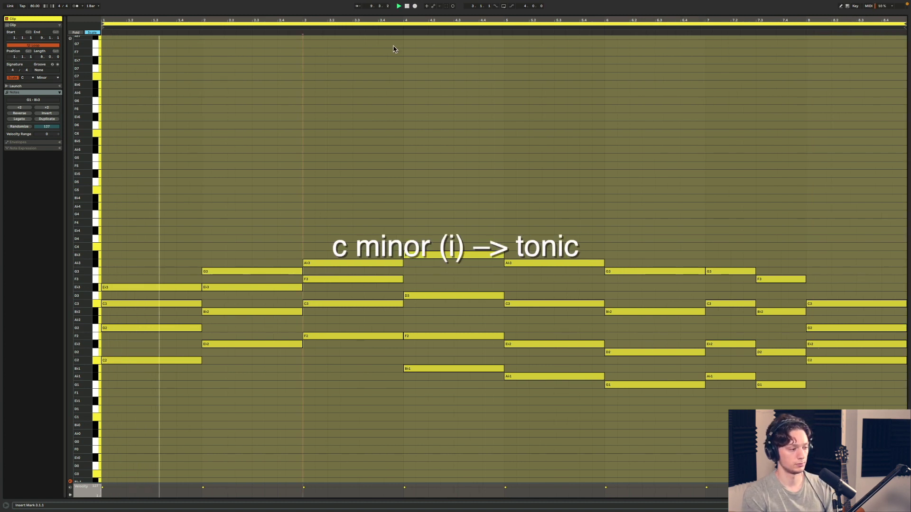